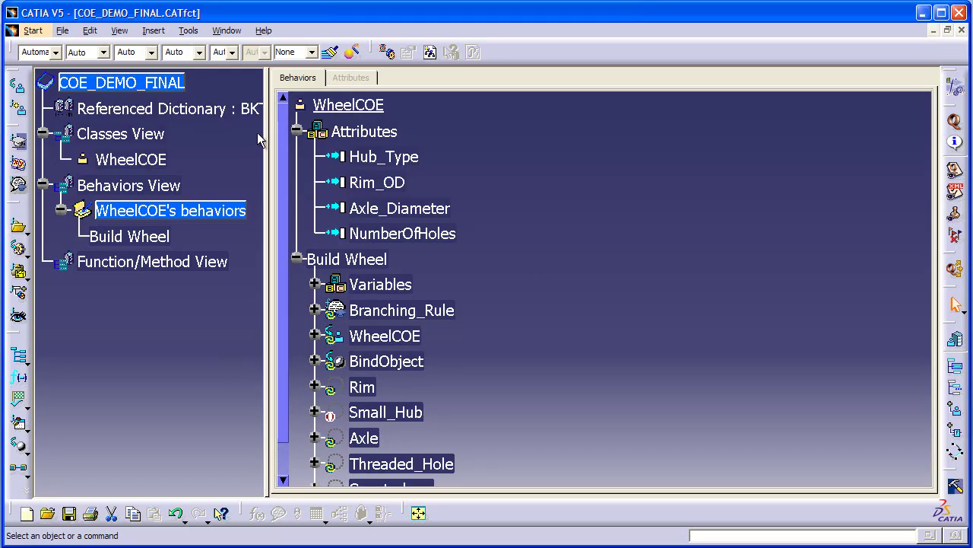
Examine the Build Wheel behavior structure, including the nested FilterCatalog and InstantiateTemplate actions under Rim and Small_Hub
{"action": "left_click", "coordinate": [296, 130]}
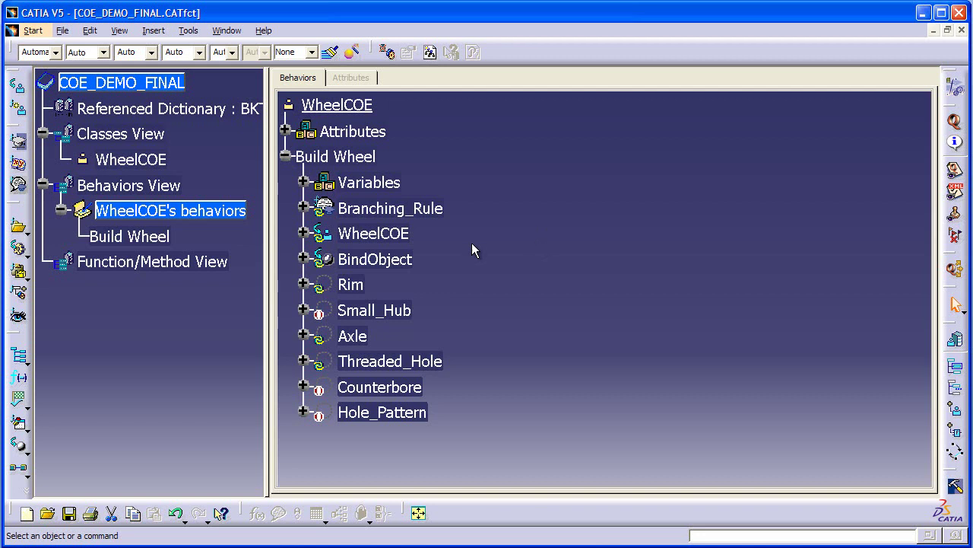
{"action": "left_click", "coordinate": [303, 284]}
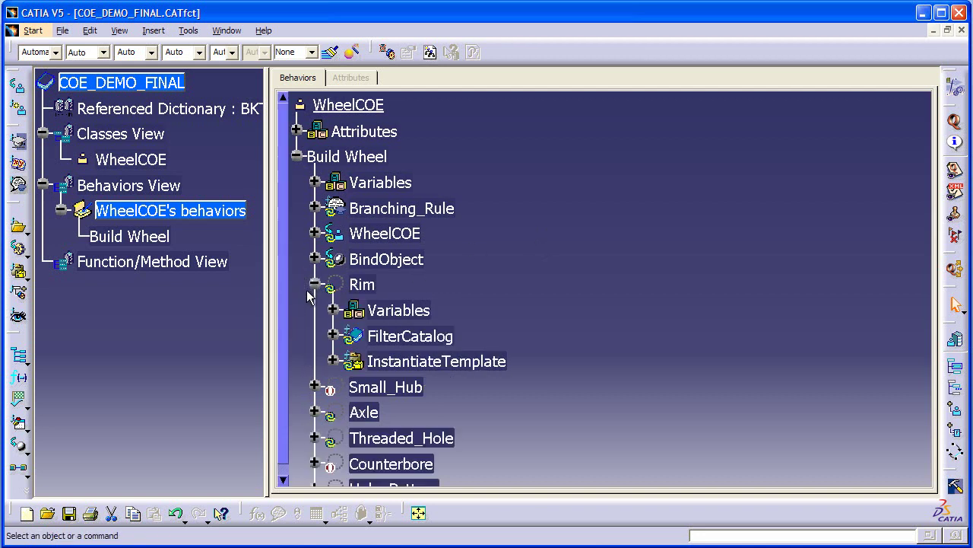
{"action": "left_click_drag", "start_coordinate": [286, 263], "coordinate": [283, 350]}
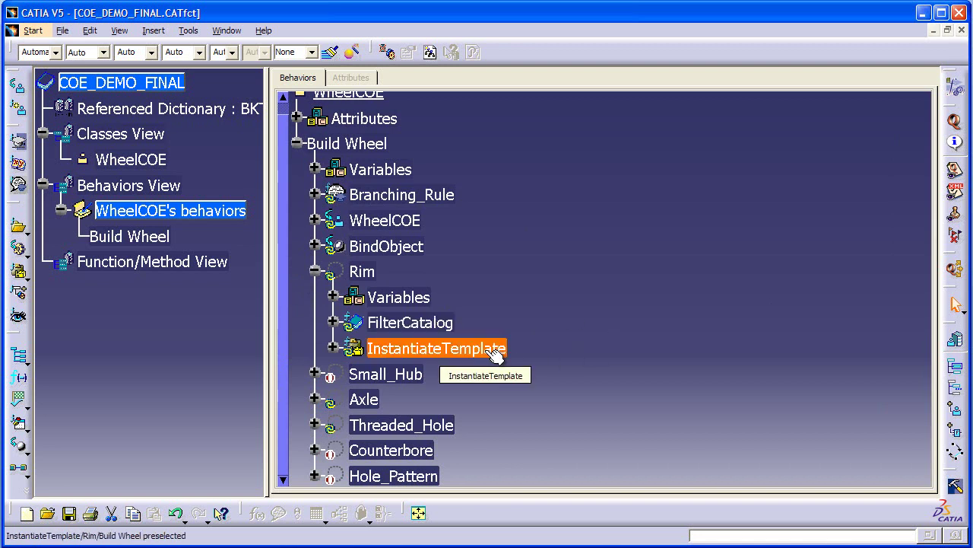
{"action": "left_click", "coordinate": [315, 271]}
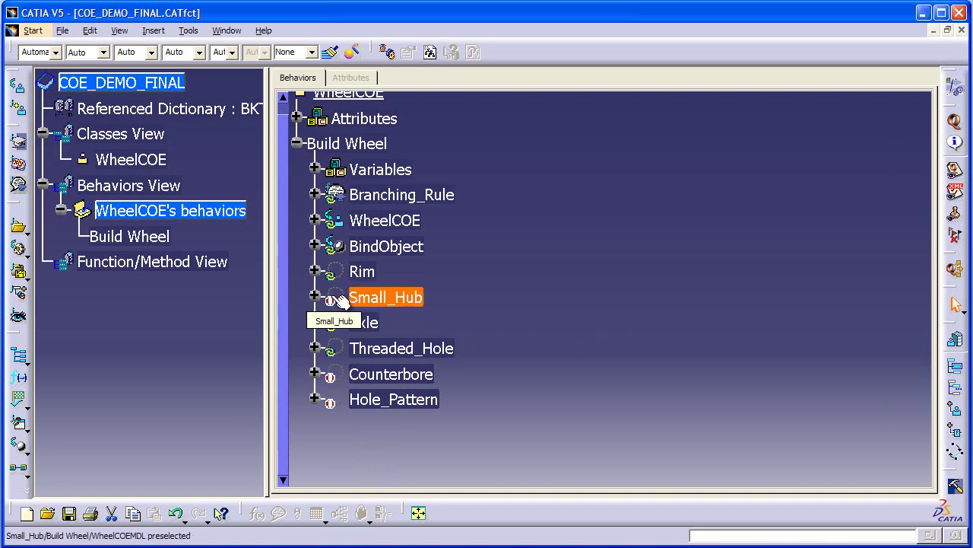
{"action": "left_click", "coordinate": [315, 295]}
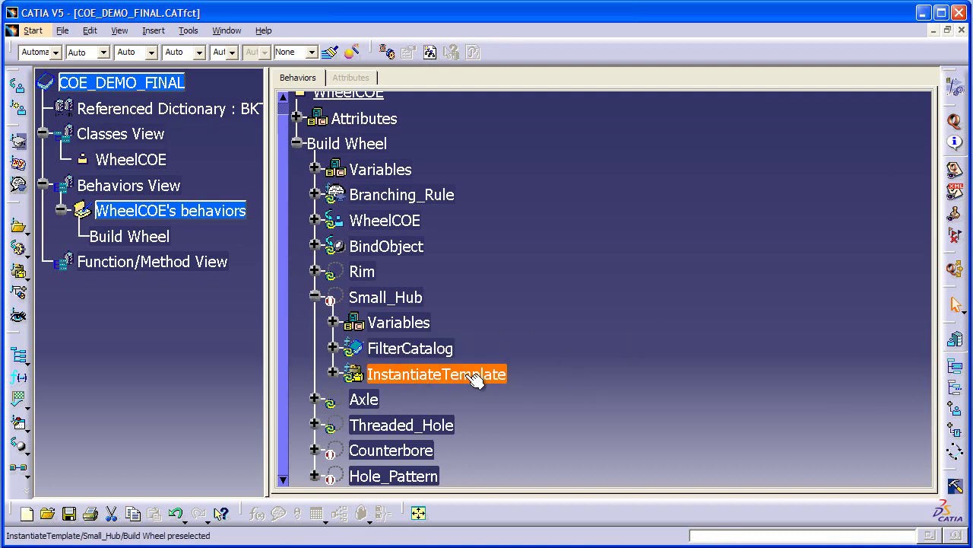
{"action": "left_click", "coordinate": [316, 296]}
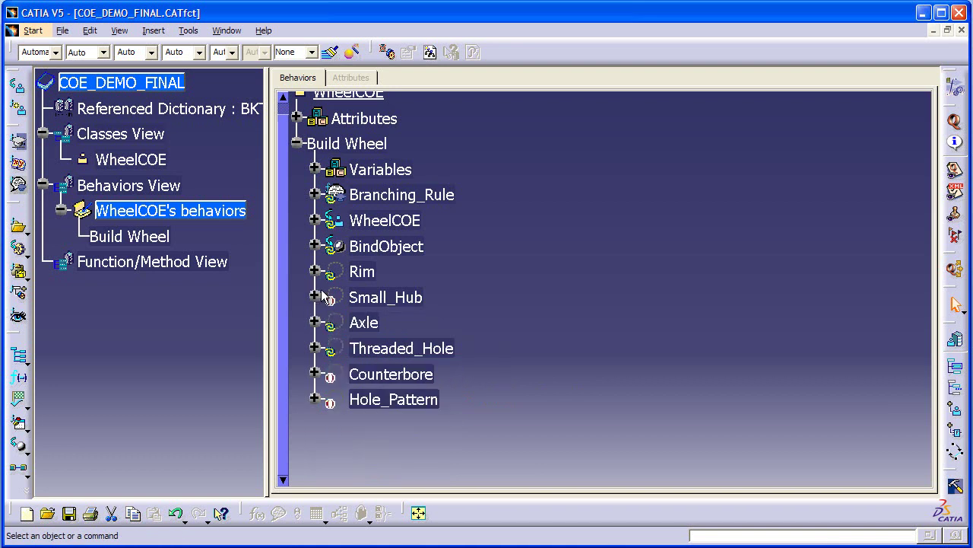
{"action": "scroll", "coordinate": [295, 191], "scroll_direction": "up", "scroll_amount": 1}
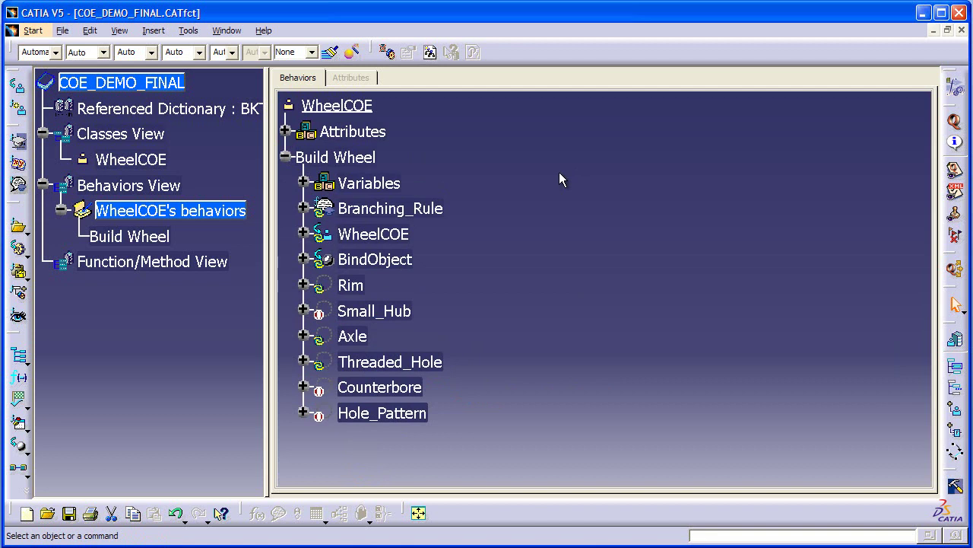
Set the value of WheelCOE's Hub_Type attribute to Full in the behavior's attribute list
{"action": "left_click", "coordinate": [286, 157]}
{"action": "left_click", "coordinate": [286, 132]}
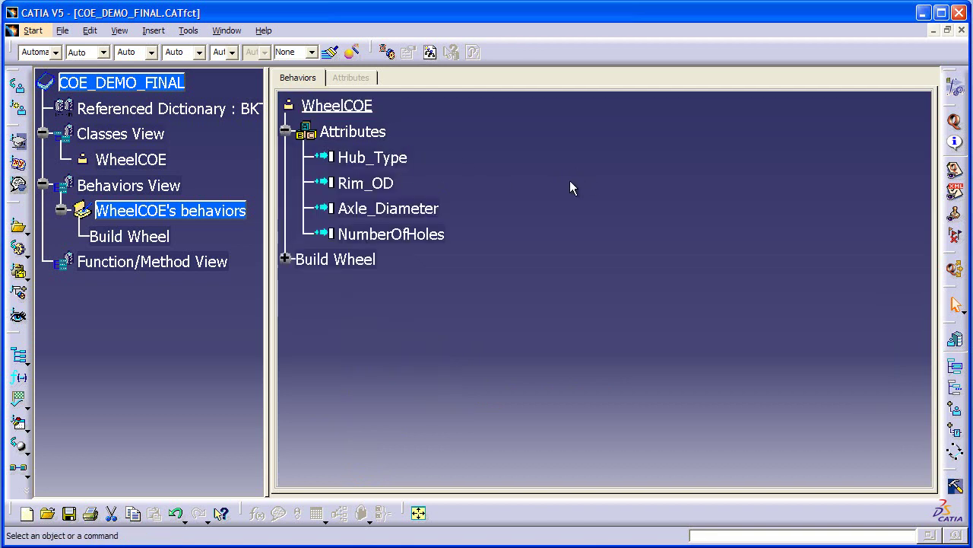
{"action": "double_click", "coordinate": [393, 158]}
{"action": "left_click_drag", "start_coordinate": [780, 323], "coordinate": [530, 111]}
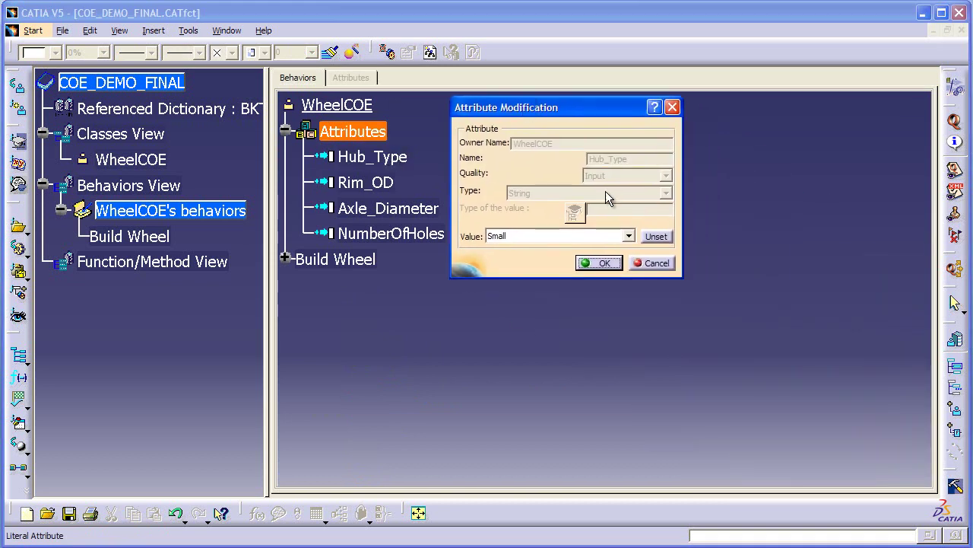
{"action": "left_click", "coordinate": [629, 236]}
{"action": "left_click", "coordinate": [501, 257]}
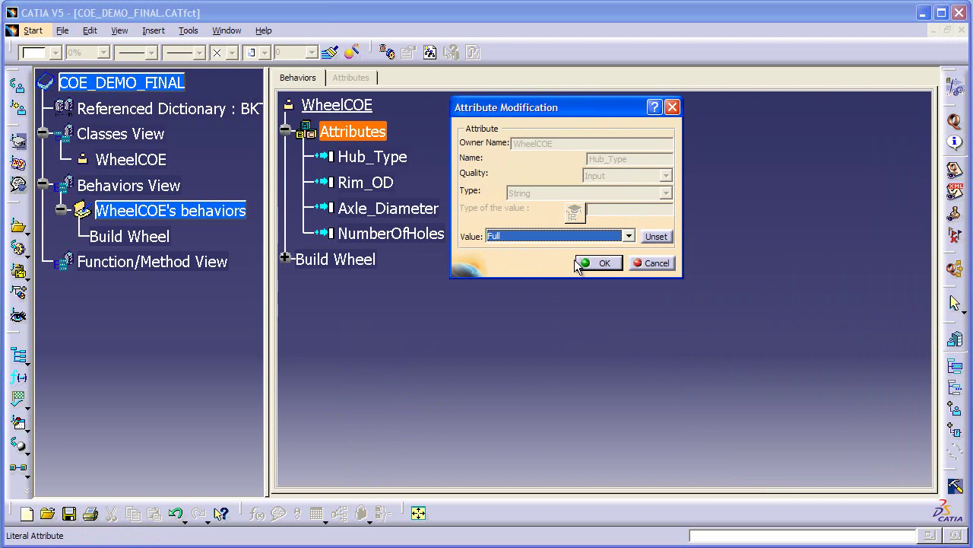
{"action": "left_click", "coordinate": [593, 263]}
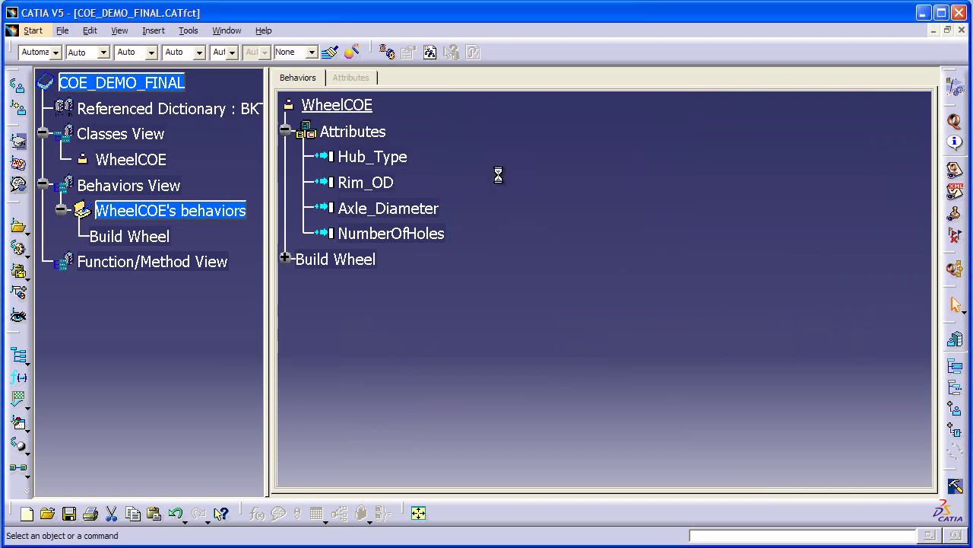
Open WheelCOE's NumberOfHoles attribute for modification and step its value to 5
{"action": "mouse_move", "coordinate": [399, 187]}
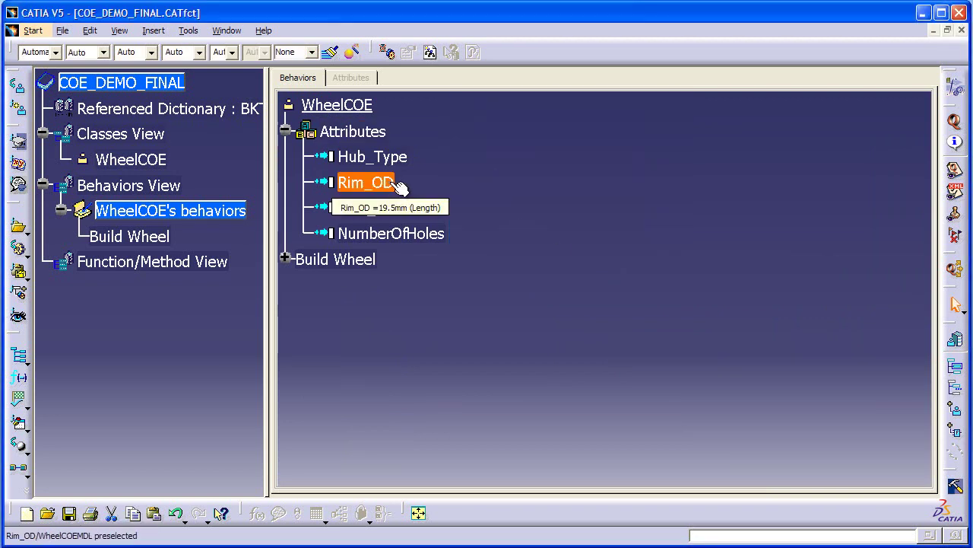
{"action": "double_click", "coordinate": [438, 236]}
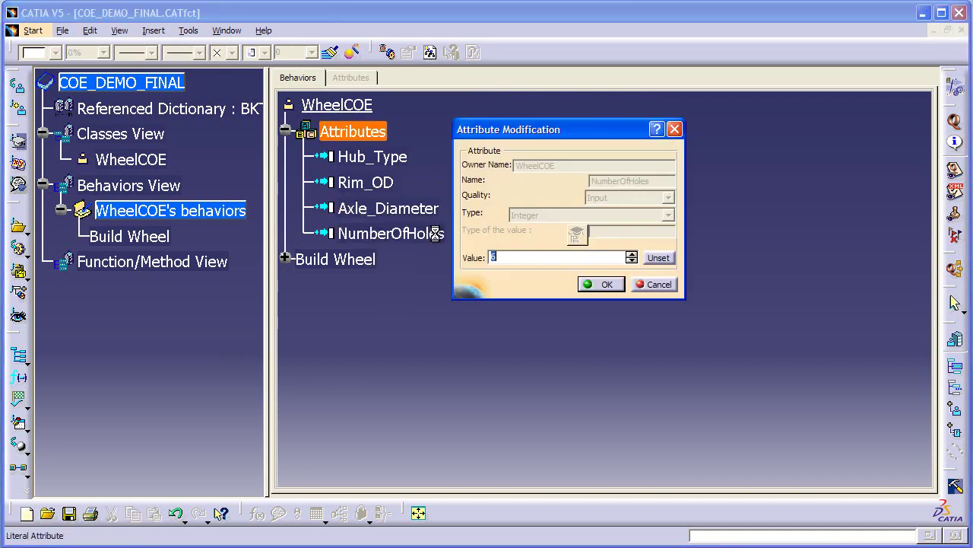
{"action": "left_click_drag", "start_coordinate": [617, 138], "coordinate": [616, 152]}
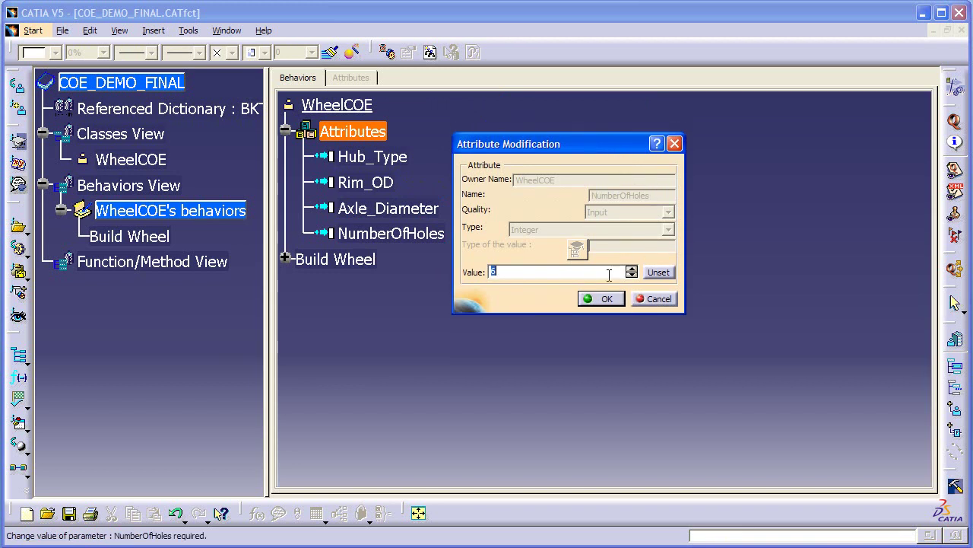
{"action": "left_click", "coordinate": [631, 268]}
{"action": "left_click", "coordinate": [631, 268]}
{"action": "left_click", "coordinate": [632, 274]}
{"action": "left_click", "coordinate": [631, 275]}
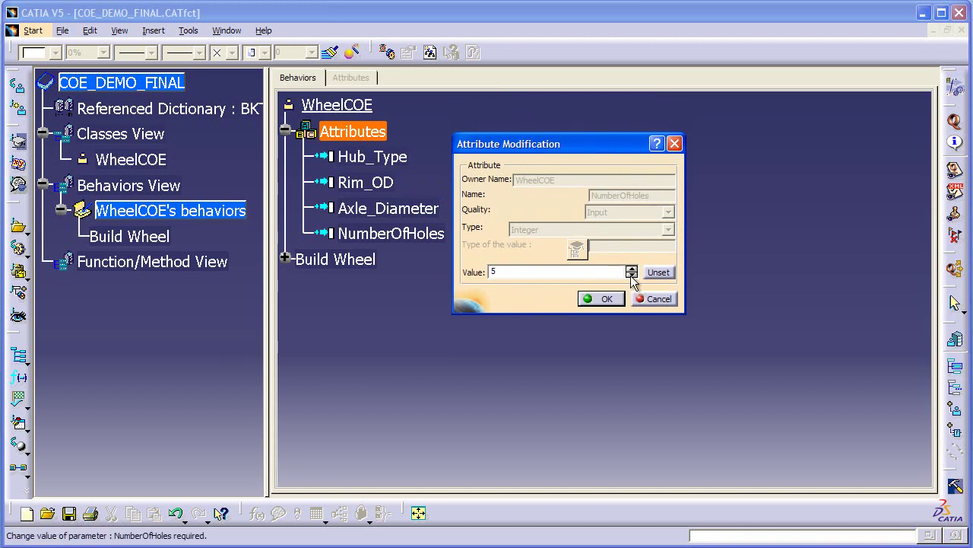
Restrict the NumberOfHoles attribute to the multiple values 0, 3, 4, 5 and 6
{"action": "right_click", "coordinate": [537, 272]}
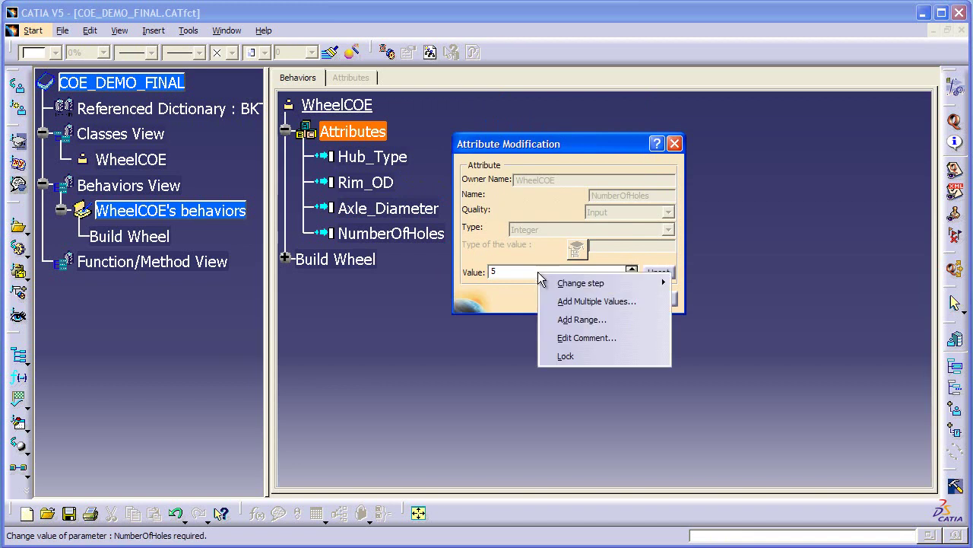
{"action": "left_click", "coordinate": [598, 302]}
{"action": "left_click_drag", "start_coordinate": [785, 302], "coordinate": [541, 180]}
{"action": "type", "text": "0"}
{"action": "key", "text": "Return"}
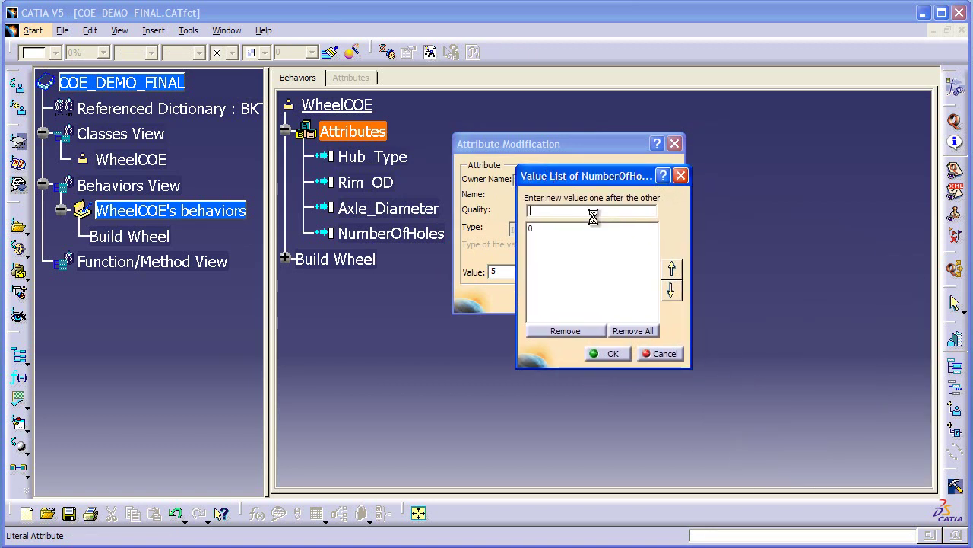
{"action": "type", "text": "3"}
{"action": "key", "text": "Return"}
{"action": "type", "text": "4"}
{"action": "key", "text": "Return"}
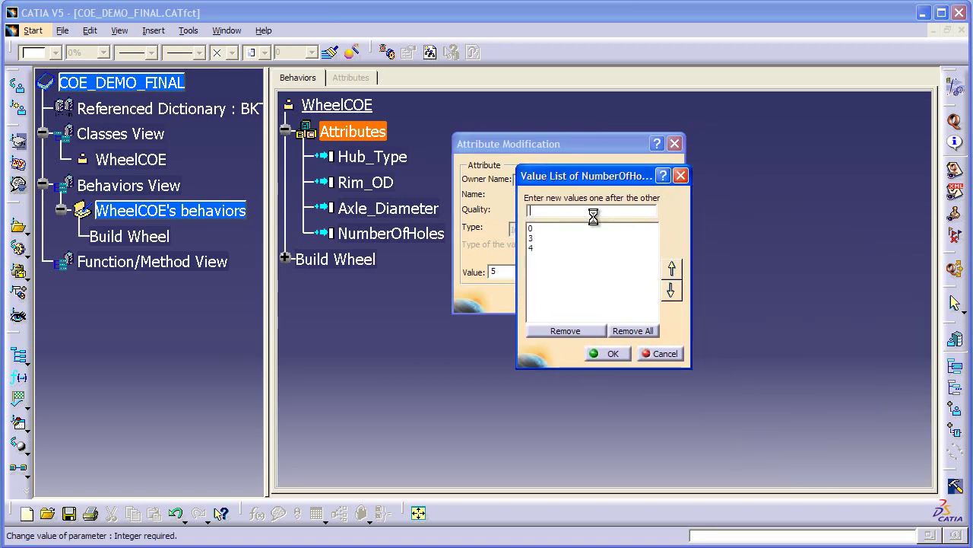
{"action": "type", "text": "5"}
{"action": "key", "text": "Return"}
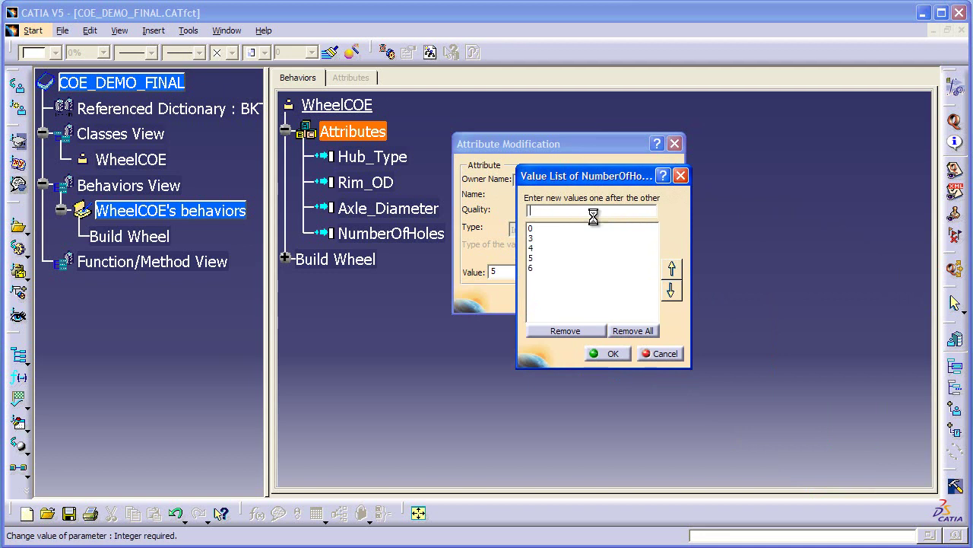
{"action": "left_click", "coordinate": [612, 352]}
{"action": "left_click", "coordinate": [605, 299]}
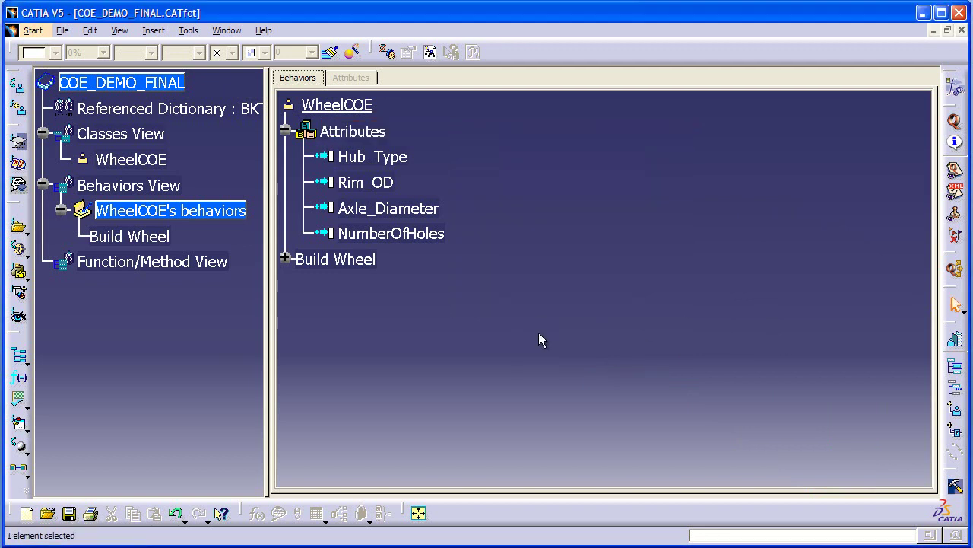
Set the value of WheelCOE's NumberOfHoles attribute to 6 from its allowed values
{"action": "double_click", "coordinate": [434, 235]}
{"action": "left_click", "coordinate": [633, 295]}
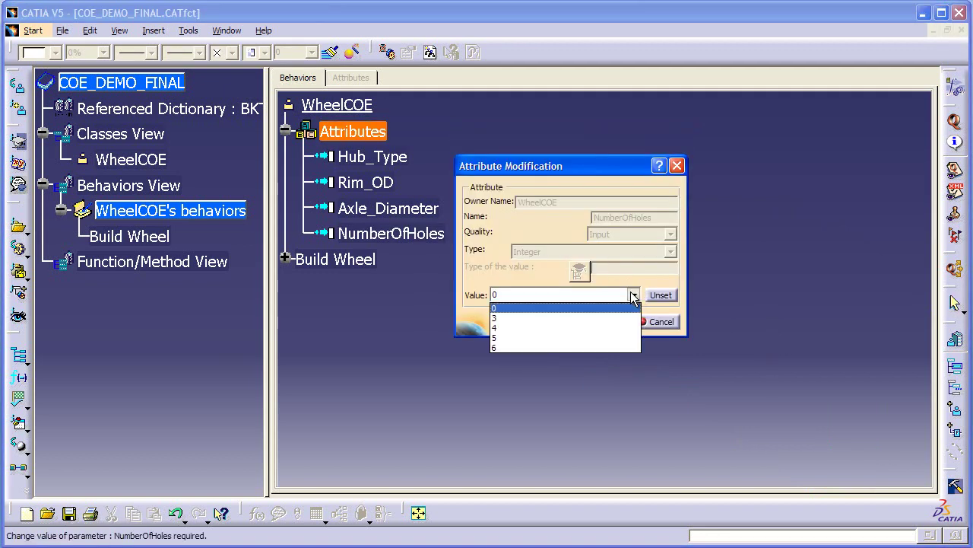
{"action": "left_click", "coordinate": [509, 346]}
{"action": "left_click", "coordinate": [606, 322]}
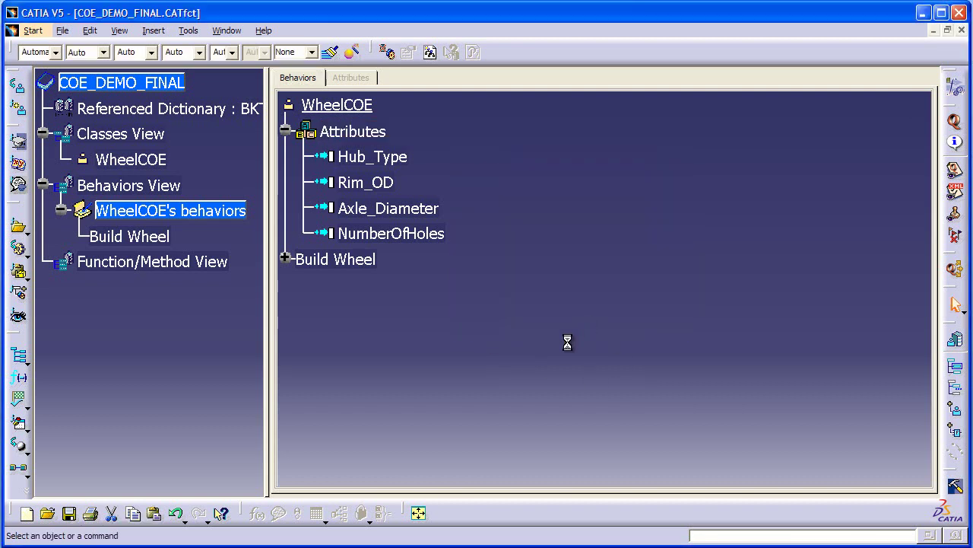
Save the COE_DEMO_FINAL document and launch the COEWheel business process application
{"action": "left_click", "coordinate": [64, 35]}
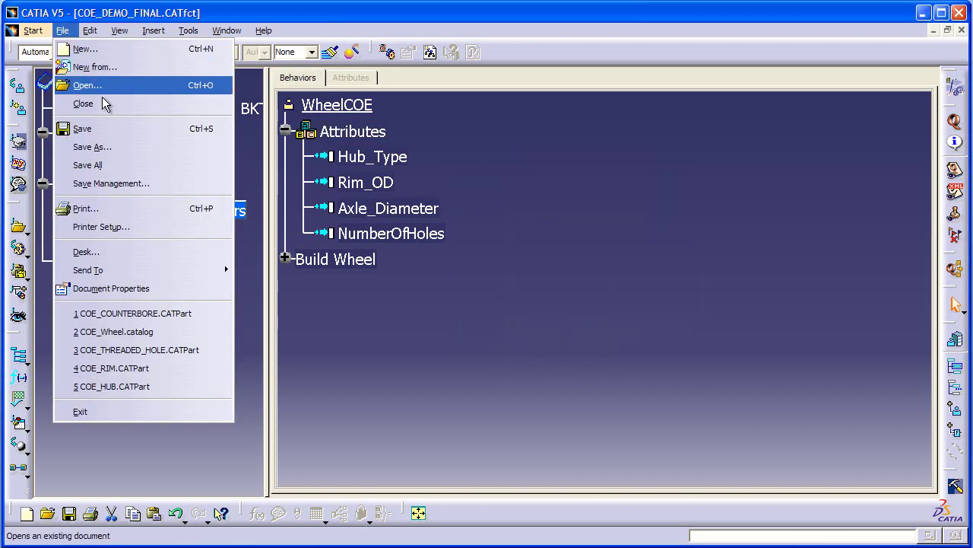
{"action": "left_click", "coordinate": [106, 125]}
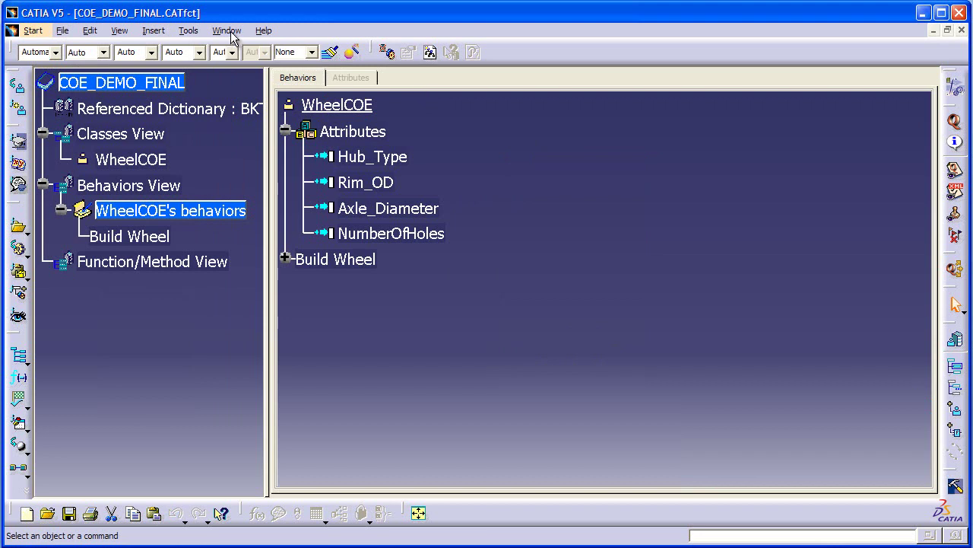
{"action": "left_click", "coordinate": [226, 31]}
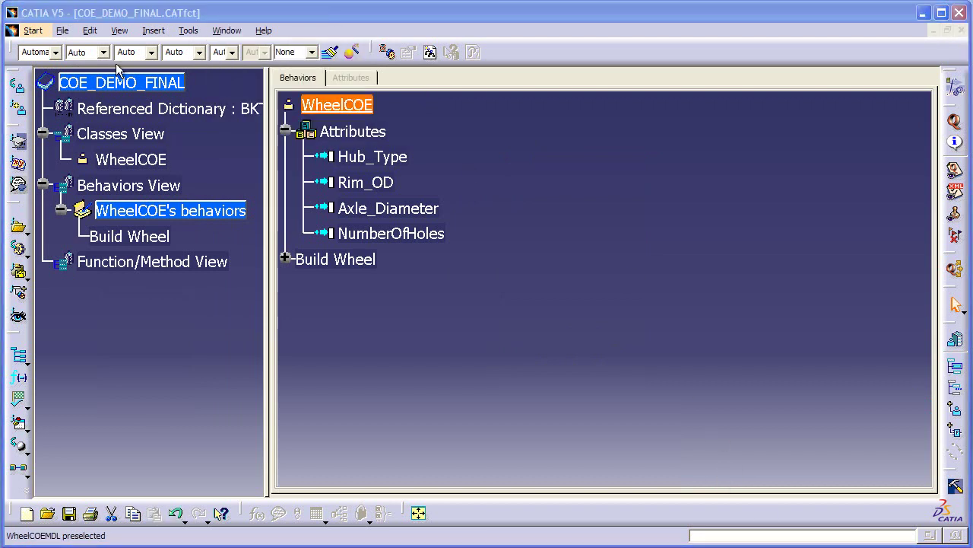
{"action": "left_click", "coordinate": [33, 31]}
{"action": "mouse_move", "coordinate": [64, 171]}
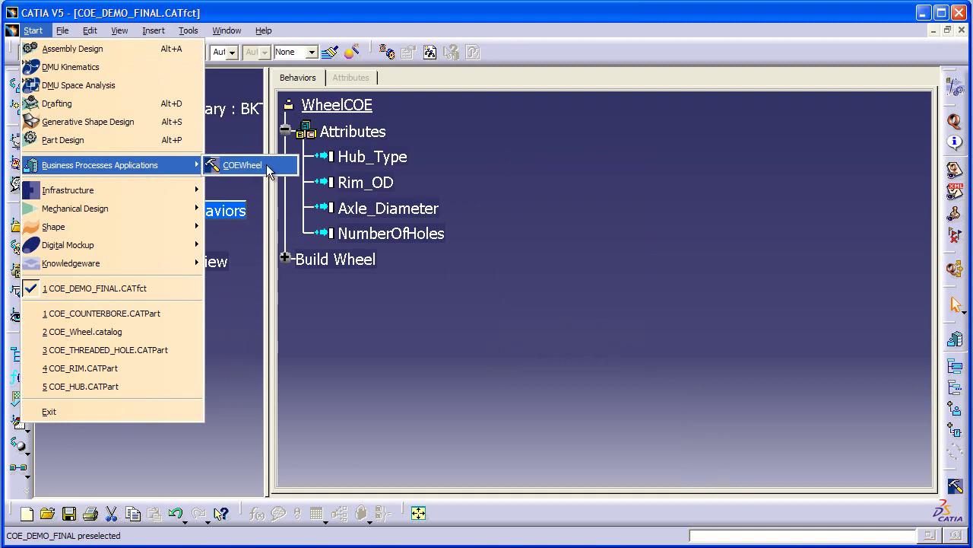
{"action": "left_click", "coordinate": [242, 165]}
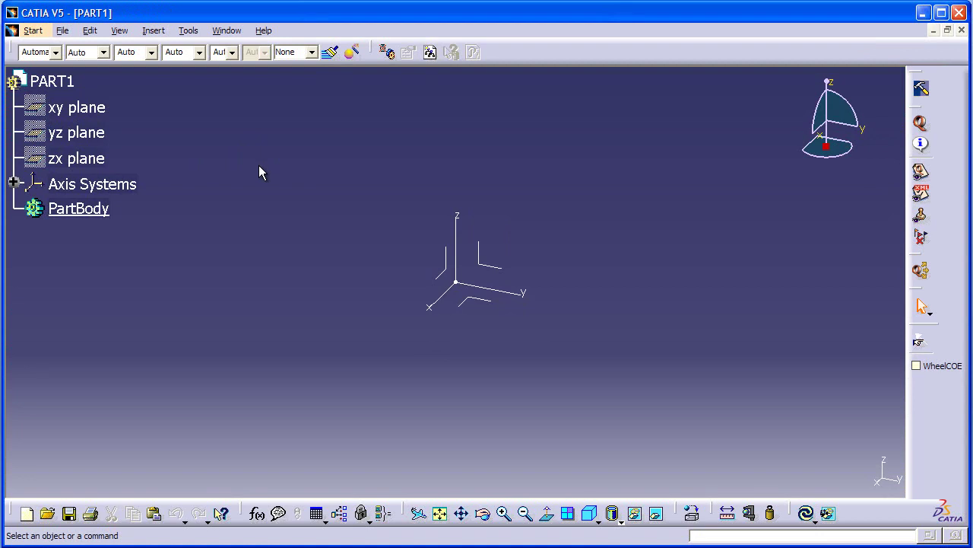
Apply the WheelCOE object to PART1 and expand its variables in the specification tree
{"action": "left_click", "coordinate": [919, 365]}
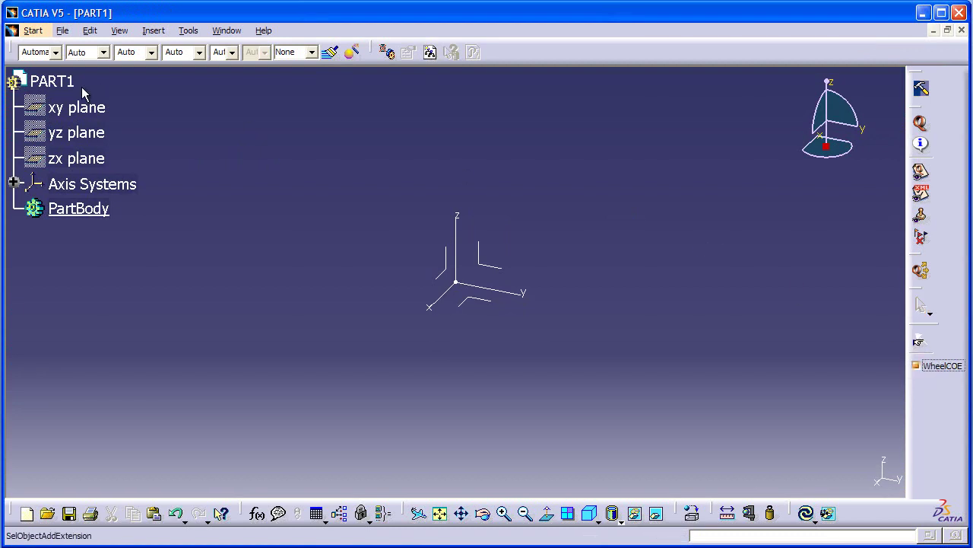
{"action": "left_click", "coordinate": [57, 81]}
{"action": "left_click", "coordinate": [32, 132]}
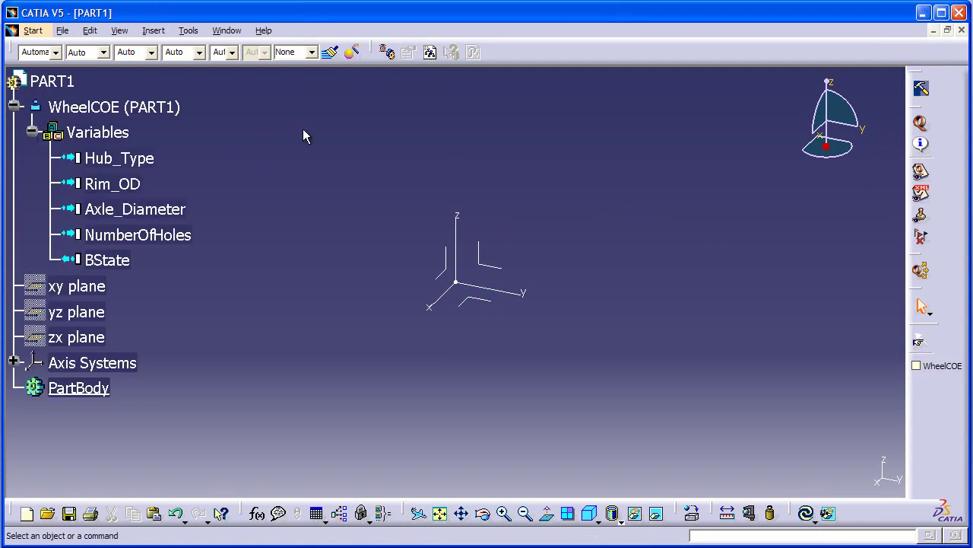
Set the Hub_Type variable of WheelCOE in PART1 to Small
{"action": "double_click", "coordinate": [129, 162]}
{"action": "left_click_drag", "start_coordinate": [489, 162], "coordinate": [257, 111]}
{"action": "left_click", "coordinate": [296, 246]}
{"action": "left_click", "coordinate": [283, 270]}
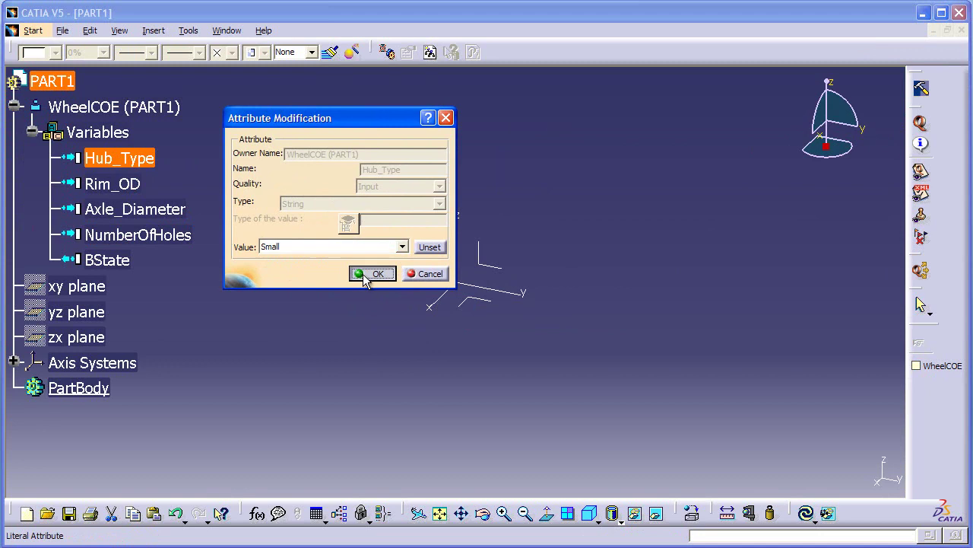
{"action": "left_click", "coordinate": [366, 275]}
Set the Rim_OD variable of WheelCOE in PART1 to 21.5mm
{"action": "double_click", "coordinate": [136, 187]}
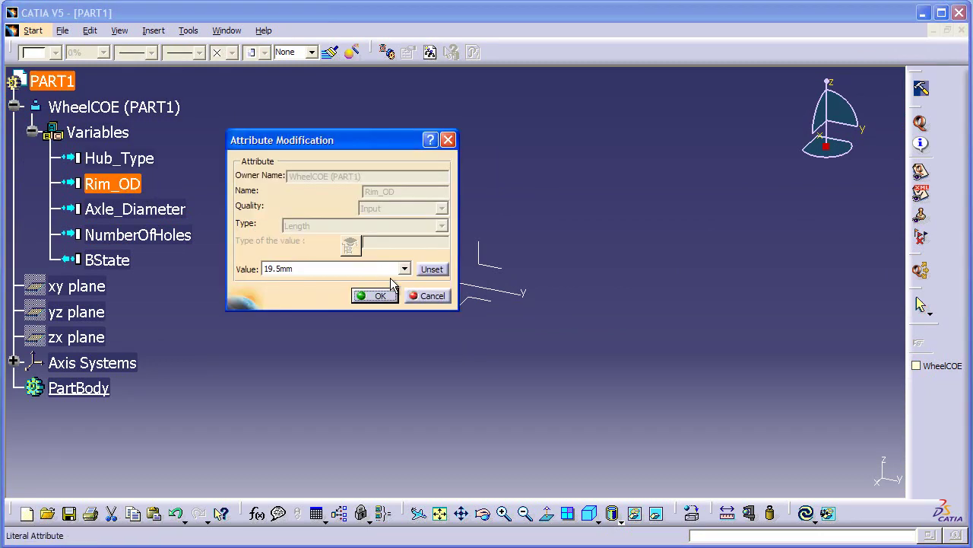
{"action": "left_click", "coordinate": [404, 268]}
{"action": "left_click", "coordinate": [292, 311]}
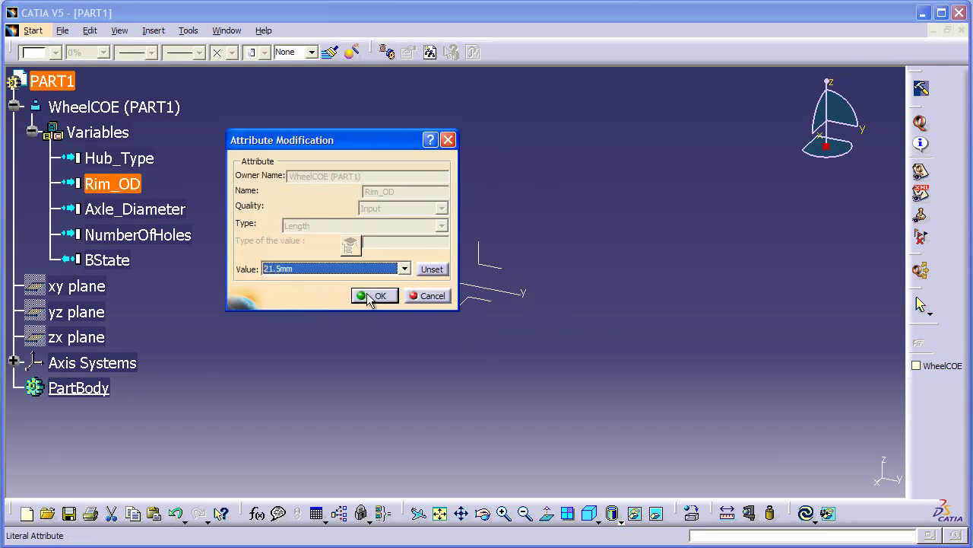
{"action": "left_click", "coordinate": [370, 299]}
Set the Axle_Diameter variable of WheelCOE in PART1 to the first of its preset values
{"action": "double_click", "coordinate": [173, 210]}
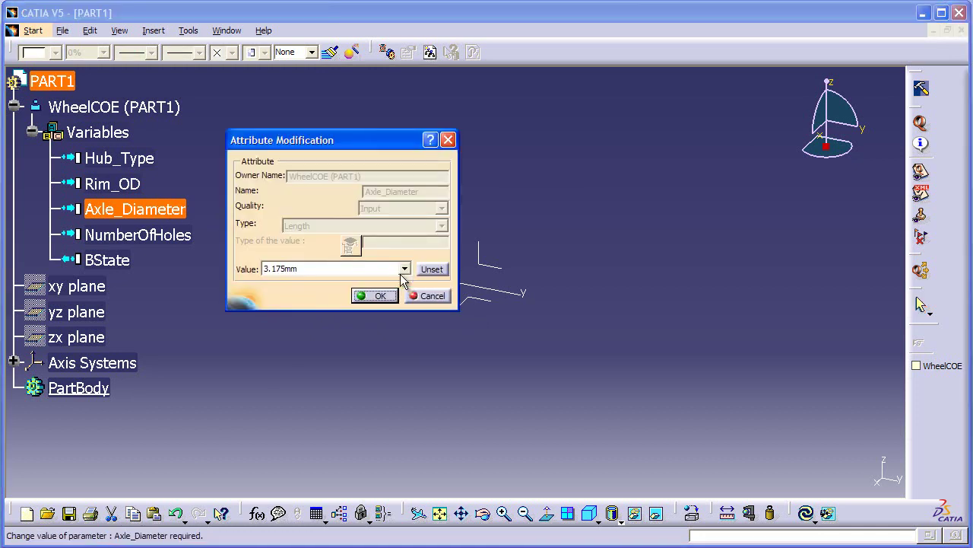
{"action": "left_click", "coordinate": [404, 269]}
{"action": "left_click", "coordinate": [274, 282]}
{"action": "left_click", "coordinate": [373, 296]}
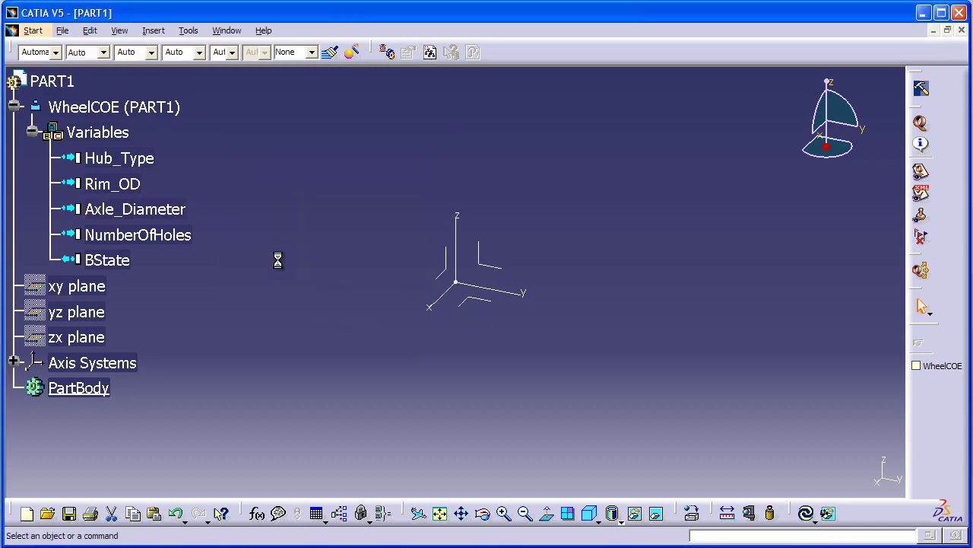
Set the NumberOfHoles variable of WheelCOE in PART1 to 4
{"action": "double_click", "coordinate": [178, 234]}
{"action": "left_click", "coordinate": [403, 268]}
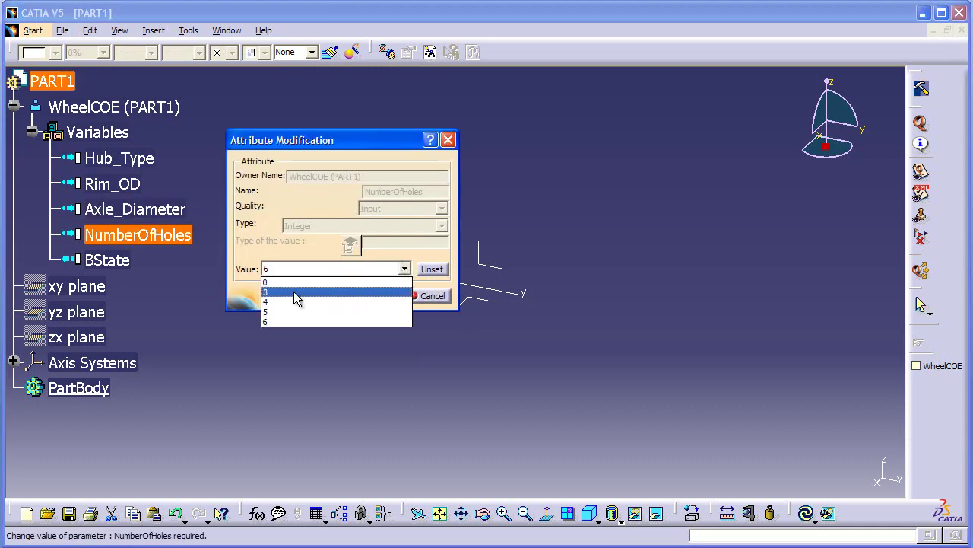
{"action": "left_click", "coordinate": [294, 302]}
{"action": "left_click", "coordinate": [371, 299]}
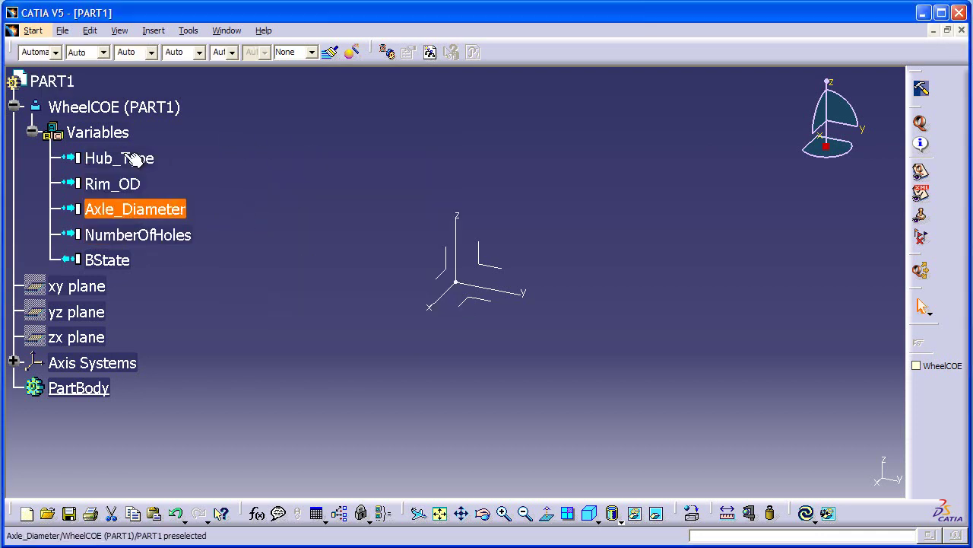
Run Build Wheel on WheelCOE in PART1 to generate the wheel geometry, and inspect its holed face
{"action": "right_click", "coordinate": [128, 102]}
{"action": "mouse_move", "coordinate": [206, 306]}
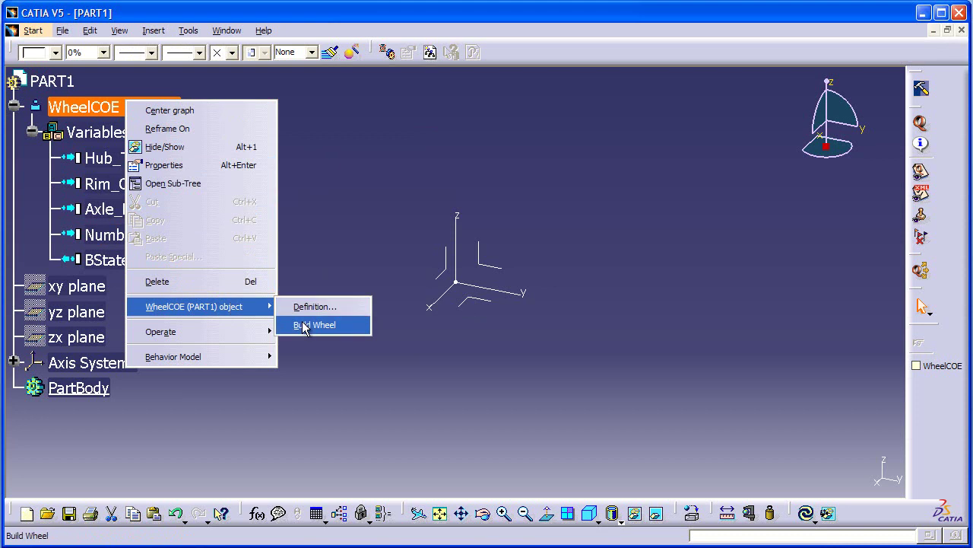
{"action": "left_click", "coordinate": [304, 327]}
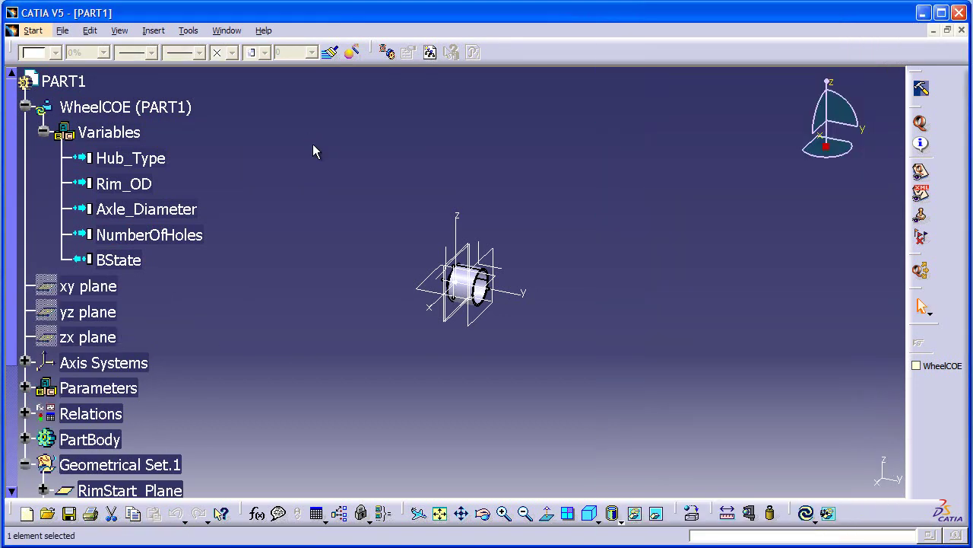
{"action": "middle_click_drag", "start_coordinate": [340, 282], "coordinate": [323, 249]}
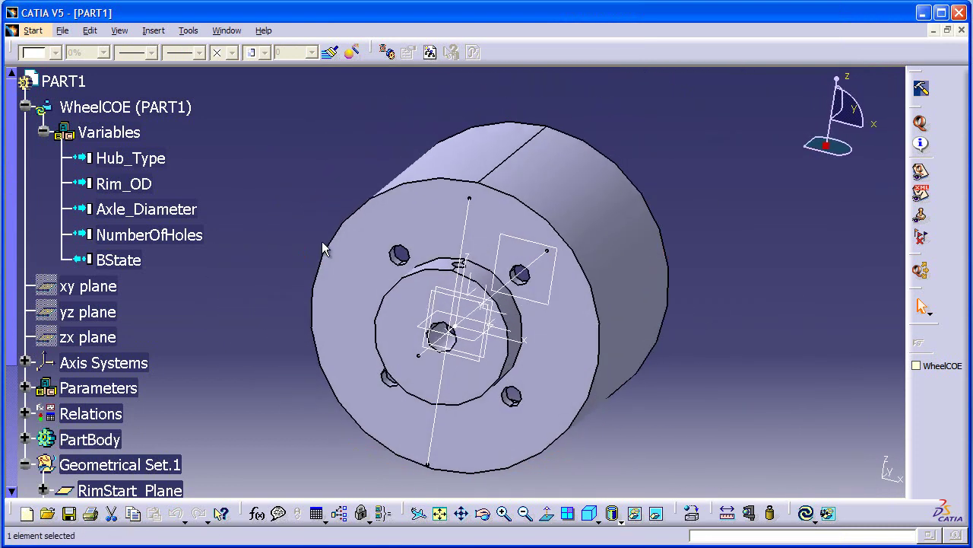
Close the generated wheel part and run the COEWheel business process application again to get a fresh PART1
{"action": "left_click", "coordinate": [962, 30]}
{"action": "left_click", "coordinate": [487, 303]}
{"action": "left_click", "coordinate": [32, 30]}
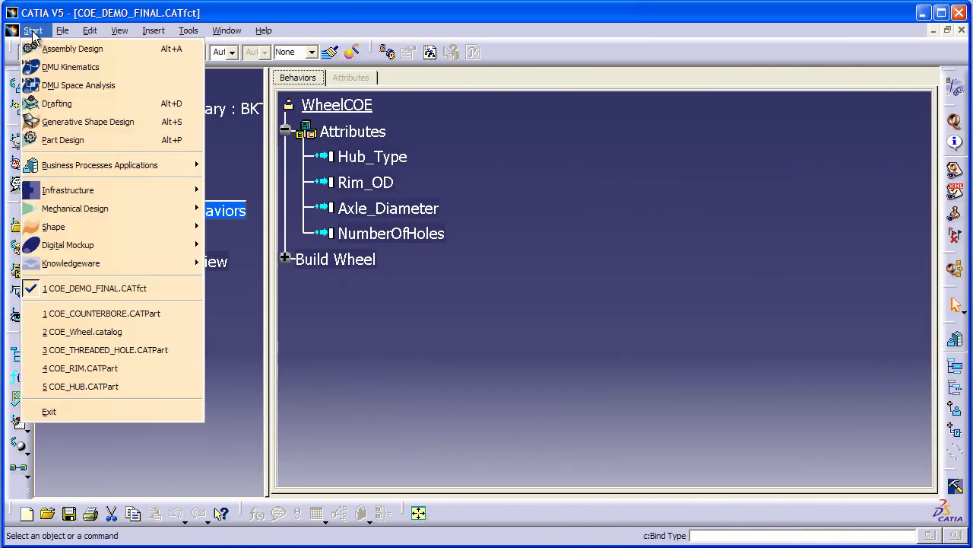
{"action": "mouse_move", "coordinate": [76, 165]}
{"action": "left_click", "coordinate": [234, 168]}
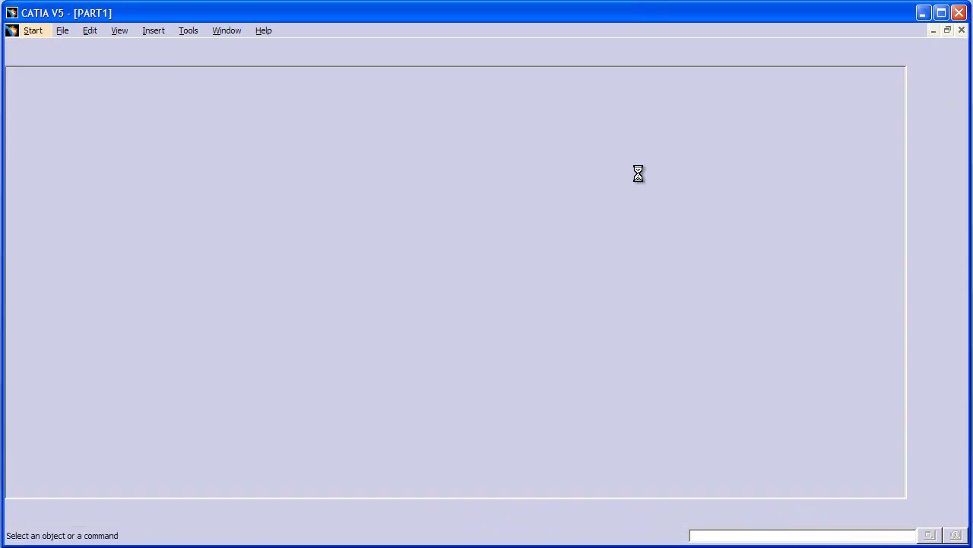
Apply the WheelCOE object to the fresh PART1 and expand its Variables branch in the specification tree
{"action": "left_click", "coordinate": [920, 365]}
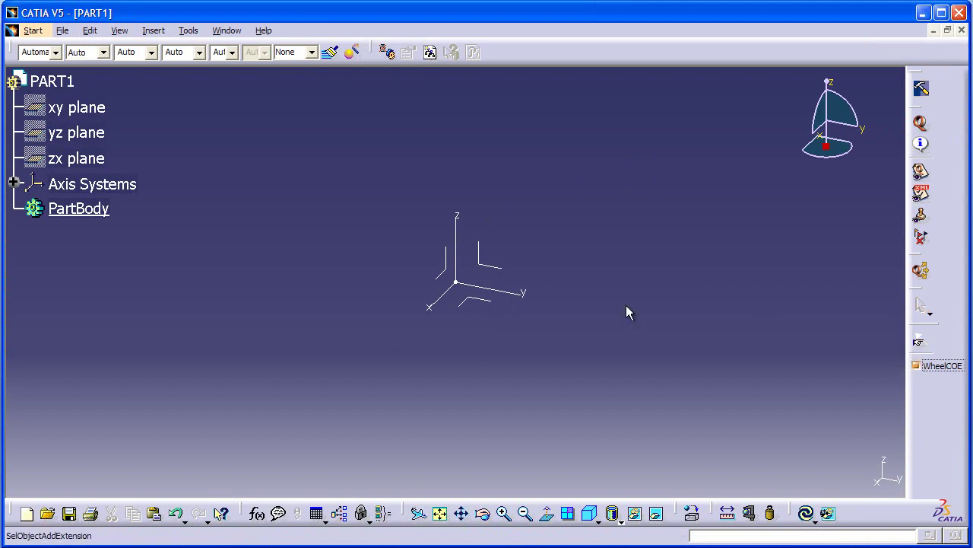
{"action": "left_click", "coordinate": [47, 81]}
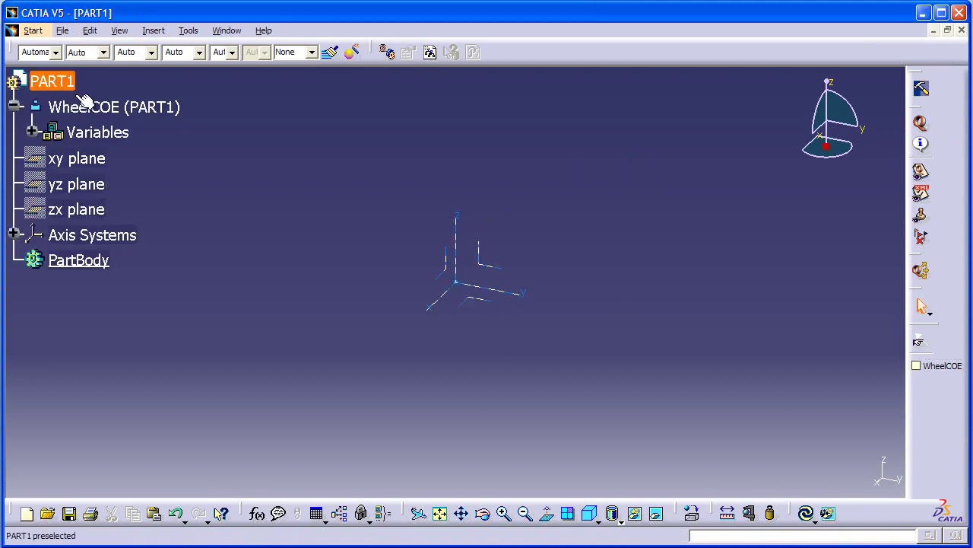
{"action": "left_click", "coordinate": [31, 131]}
Accept Full as the Hub_Type value and 6 as the NumberOfHoles value of WheelCOE
{"action": "double_click", "coordinate": [106, 157]}
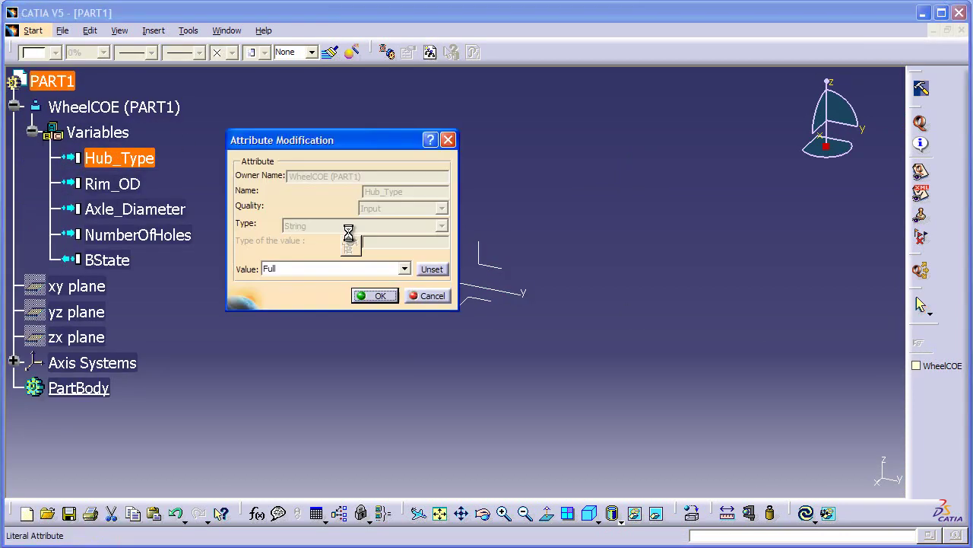
{"action": "left_click", "coordinate": [375, 296]}
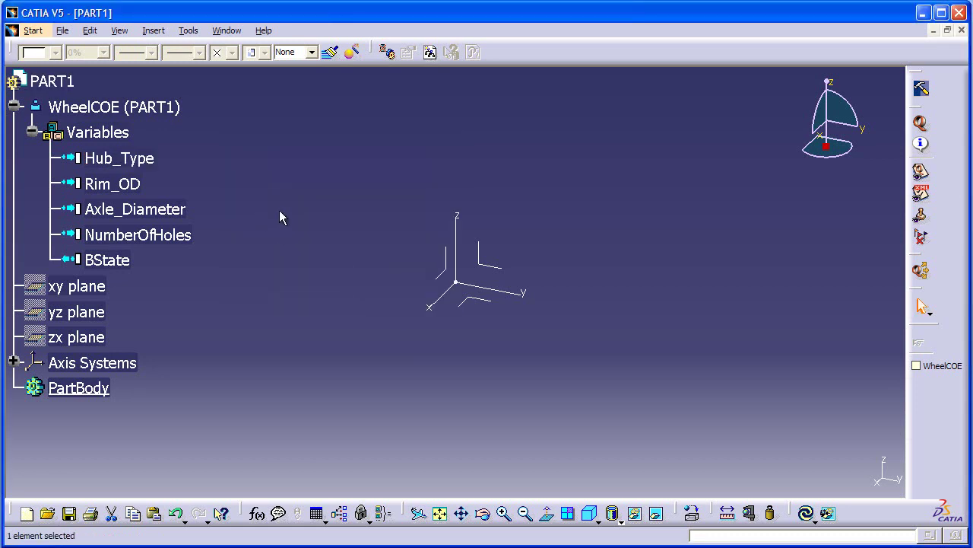
{"action": "double_click", "coordinate": [215, 234]}
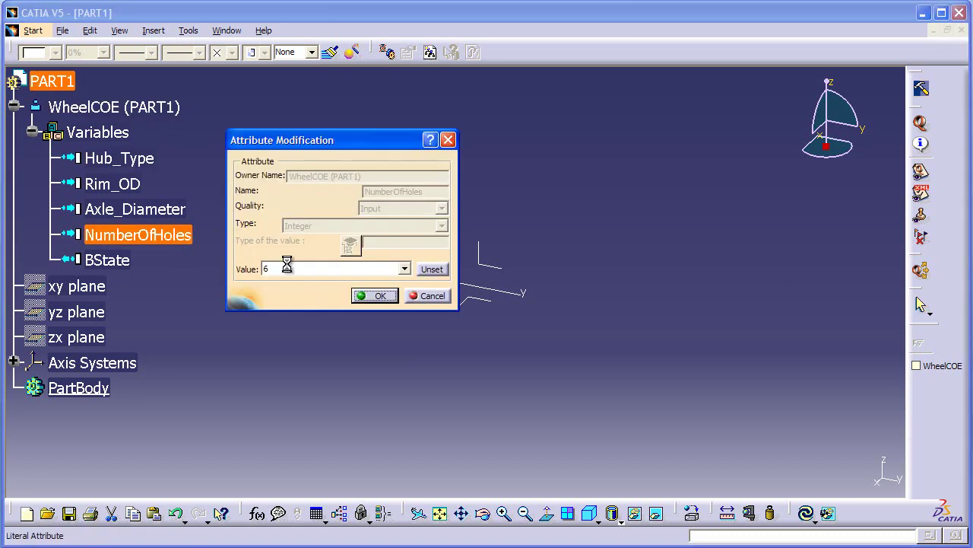
{"action": "left_click", "coordinate": [362, 295]}
Run Build Wheel on WheelCOE with the Full hub and six holes, and inspect the generated wheel from the front
{"action": "right_click", "coordinate": [143, 106]}
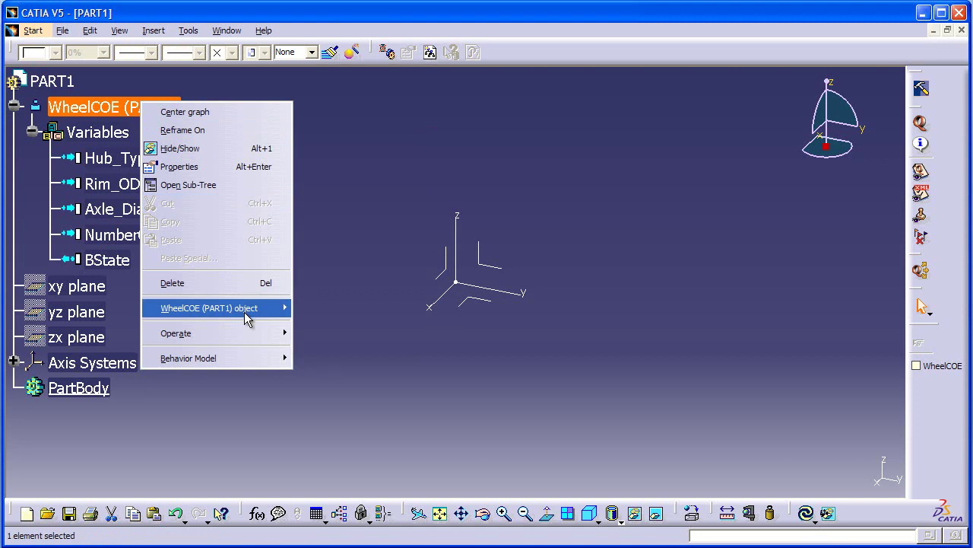
{"action": "mouse_move", "coordinate": [245, 318]}
{"action": "left_click", "coordinate": [315, 324]}
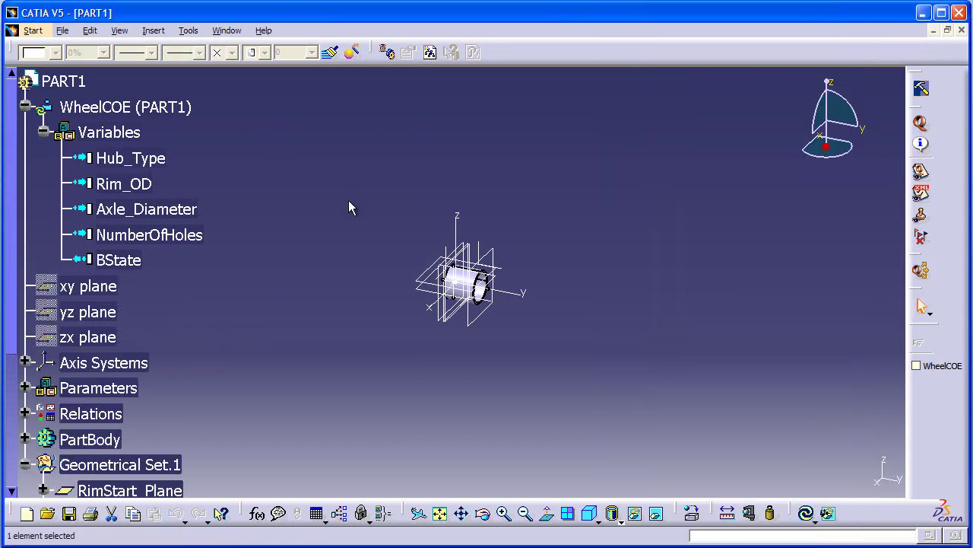
{"action": "middle_click_drag", "start_coordinate": [347, 343], "coordinate": [289, 370]}
{"action": "middle_click_drag", "start_coordinate": [365, 420], "coordinate": [384, 415]}
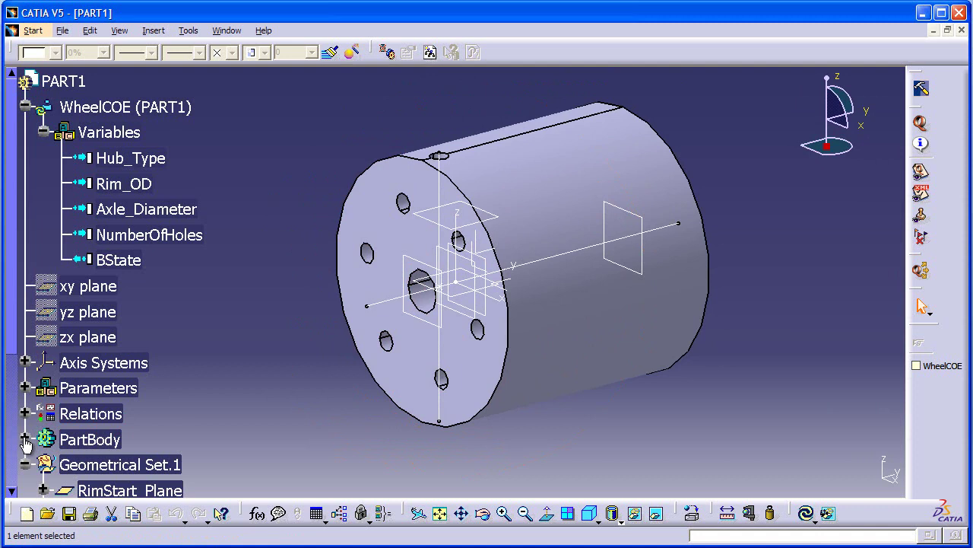
Expand PartBody and collapse its features' sketch branches and Geometrical Set.1 to examine the wheel's feature list
{"action": "left_click", "coordinate": [25, 440]}
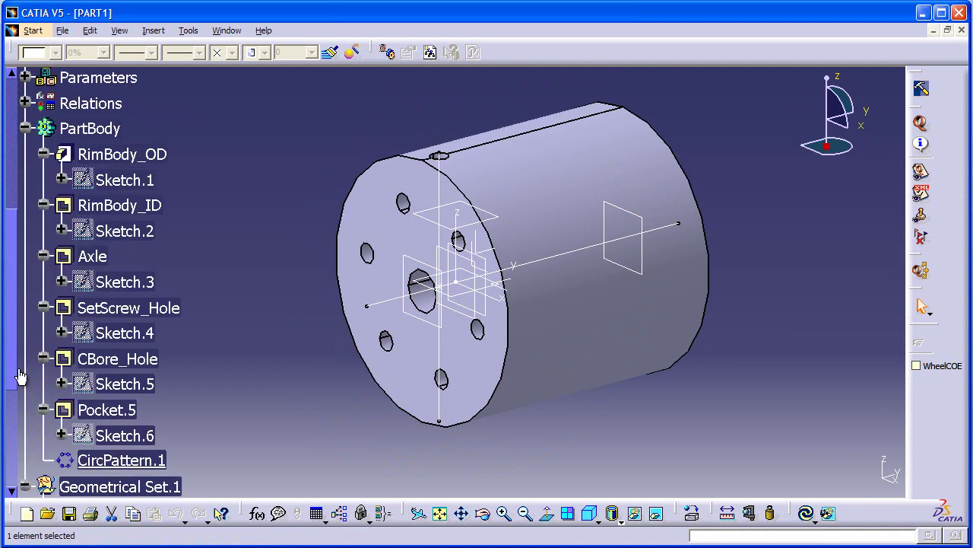
{"action": "left_click", "coordinate": [43, 153]}
{"action": "left_click", "coordinate": [43, 179]}
{"action": "left_click", "coordinate": [43, 206]}
{"action": "left_click", "coordinate": [43, 231]}
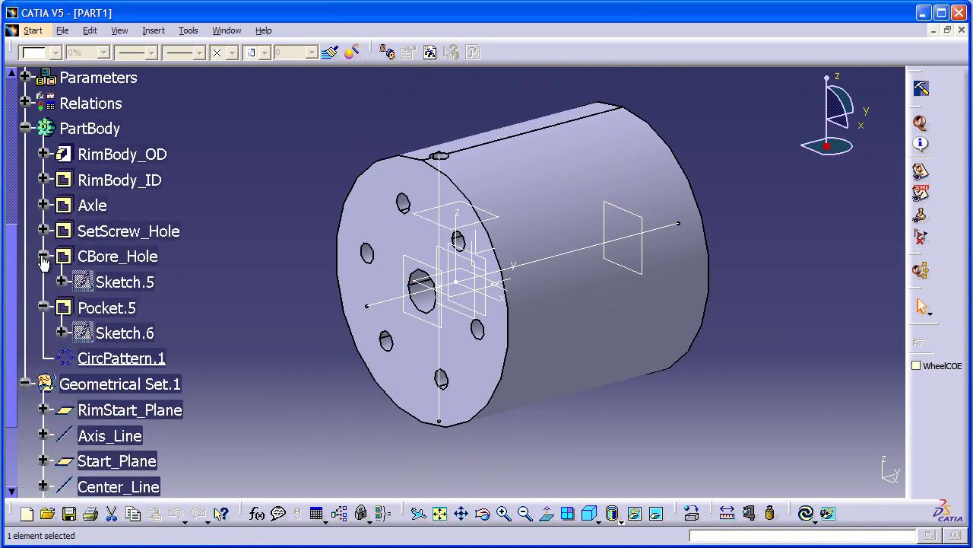
{"action": "left_click", "coordinate": [44, 257]}
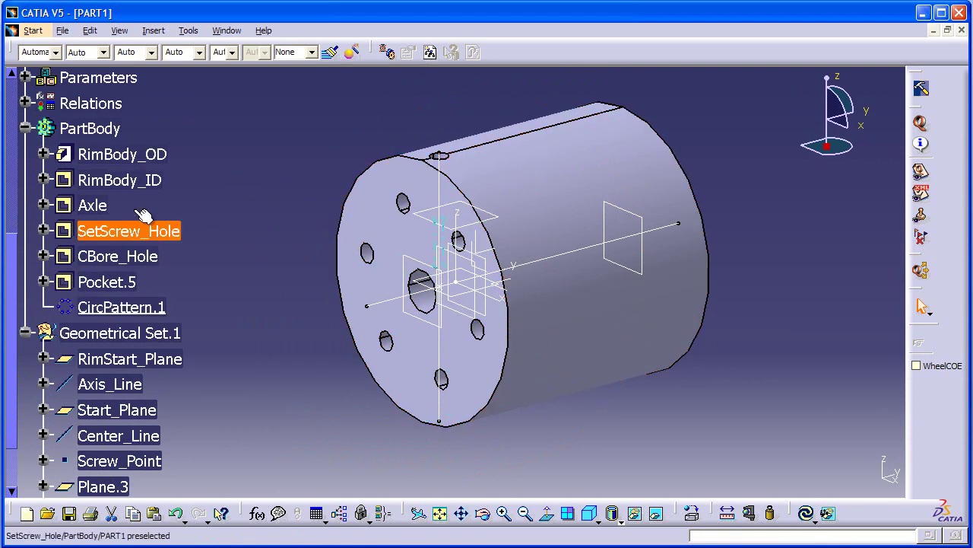
{"action": "left_click", "coordinate": [25, 333]}
{"action": "scroll", "coordinate": [114, 266], "scroll_direction": "up", "scroll_amount": 3}
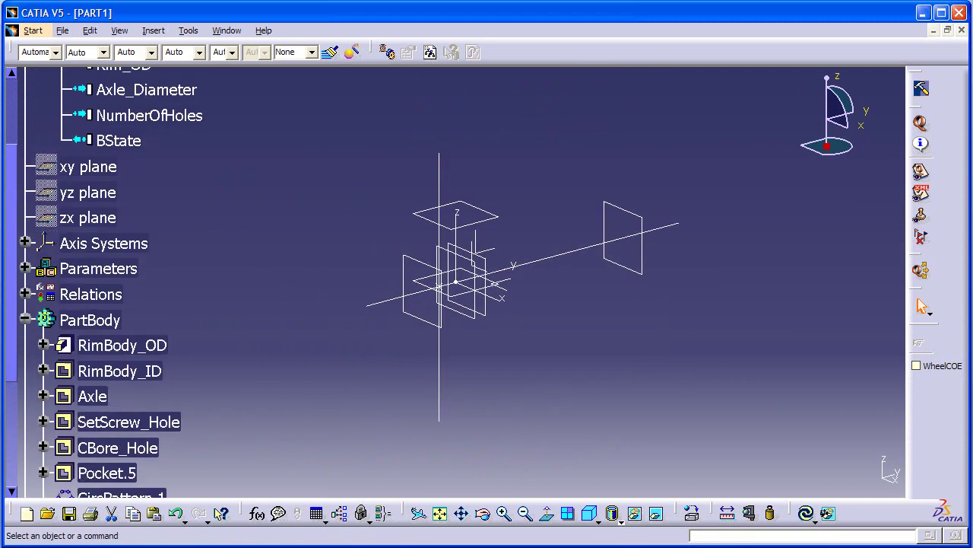
{"action": "scroll", "coordinate": [211, 199], "scroll_direction": "down", "scroll_amount": 1}
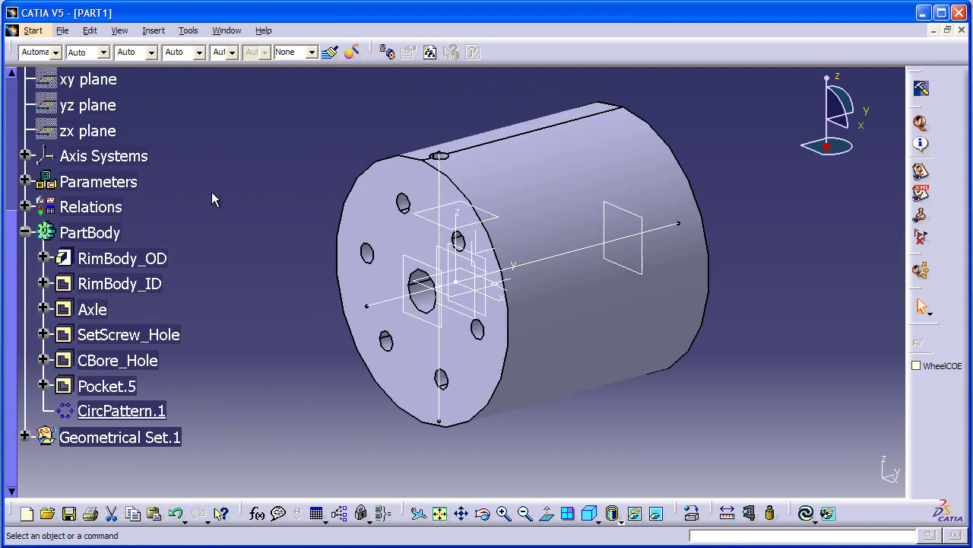